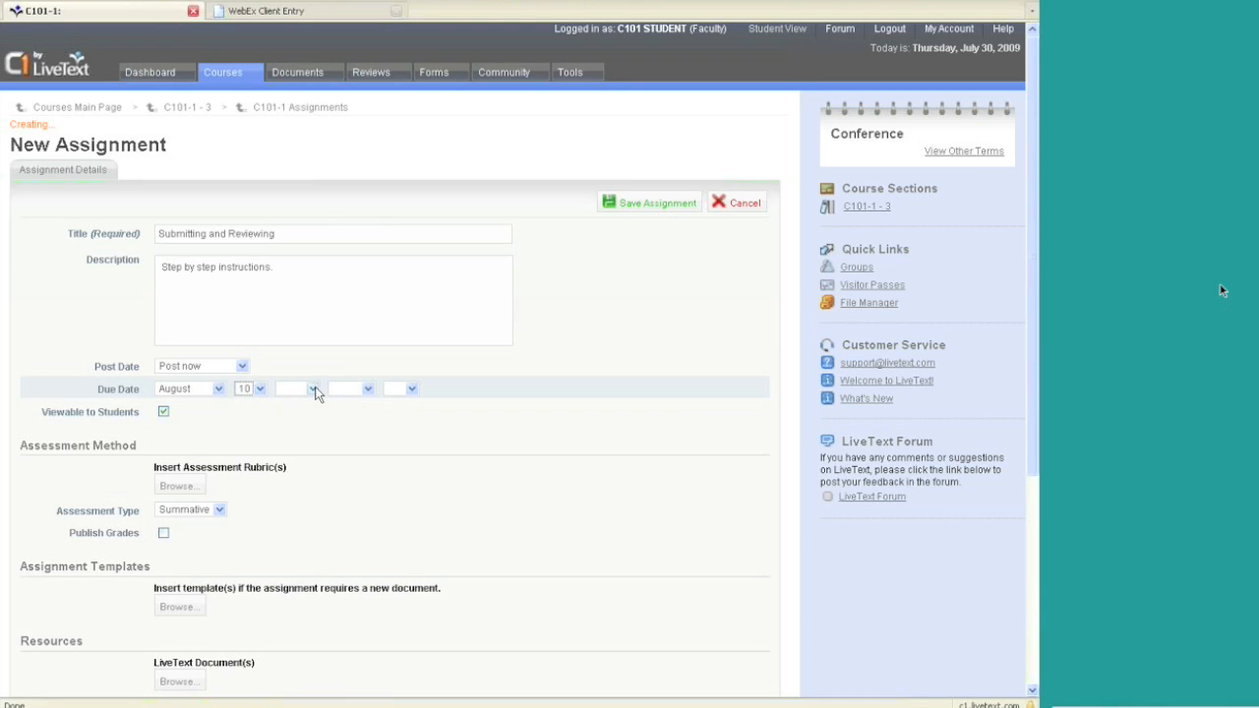
Complete the assignment's due date with the year 2009 and time 02:00 PM, leaving it viewable to students.
{"action": "left_click", "coordinate": [314, 390]}
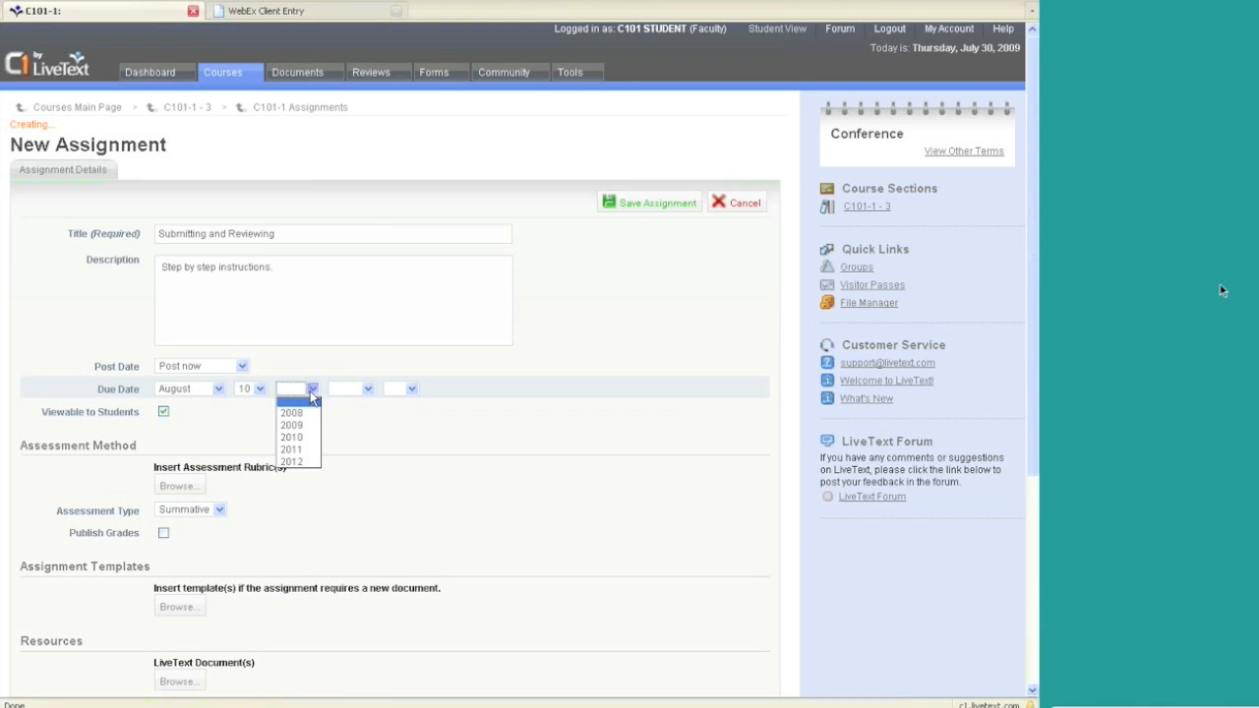
{"action": "left_click", "coordinate": [295, 423]}
{"action": "left_click", "coordinate": [350, 390]}
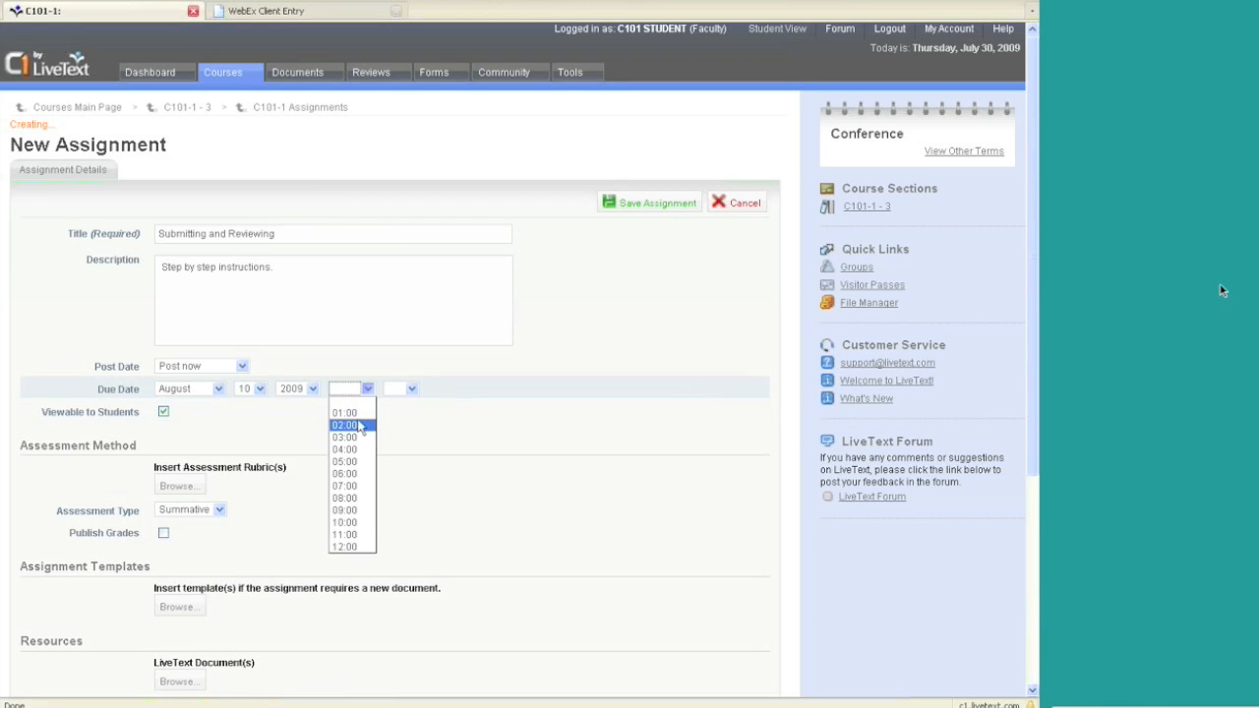
{"action": "left_click", "coordinate": [360, 426]}
{"action": "left_click", "coordinate": [402, 391]}
{"action": "left_click", "coordinate": [406, 417]}
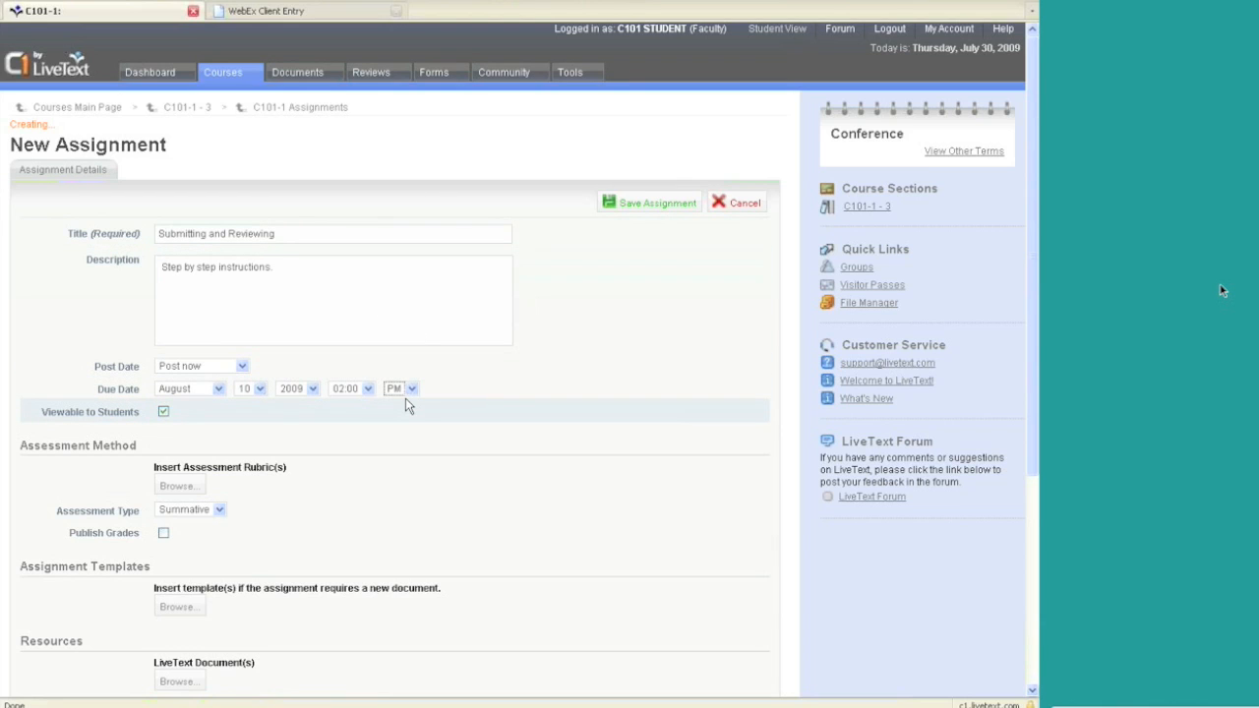
{"action": "left_click", "coordinate": [163, 413]}
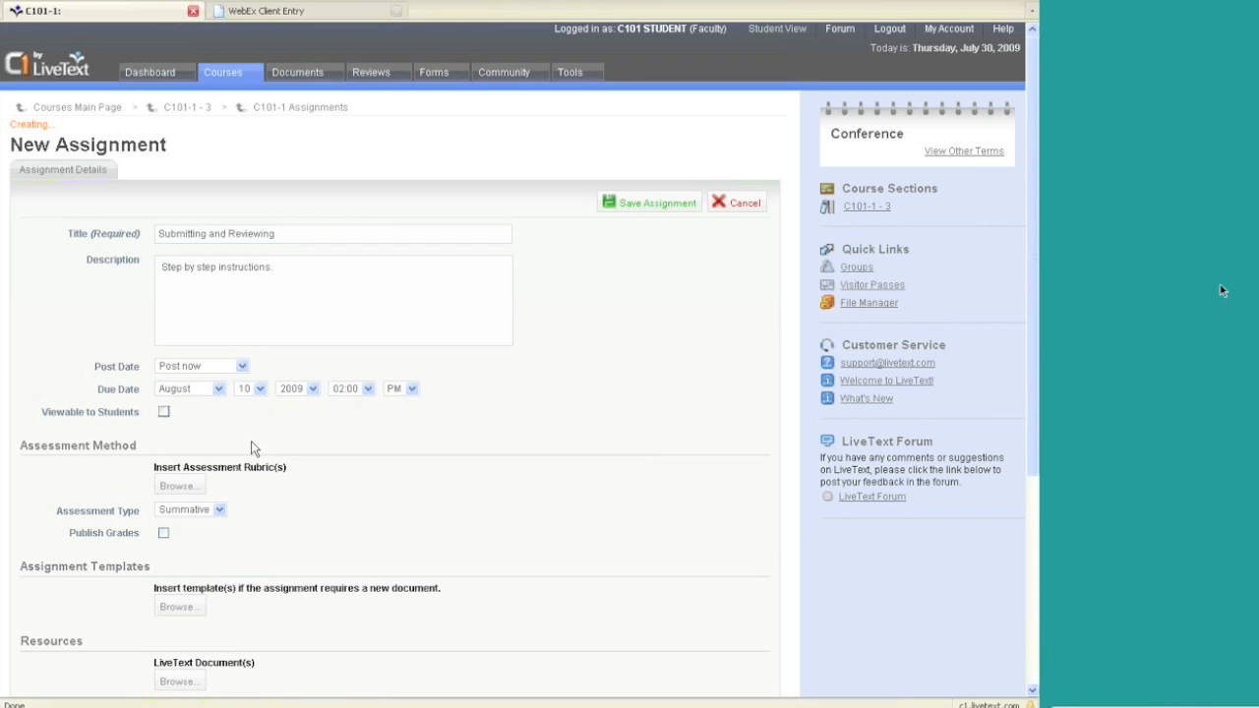
{"action": "left_click", "coordinate": [163, 412]}
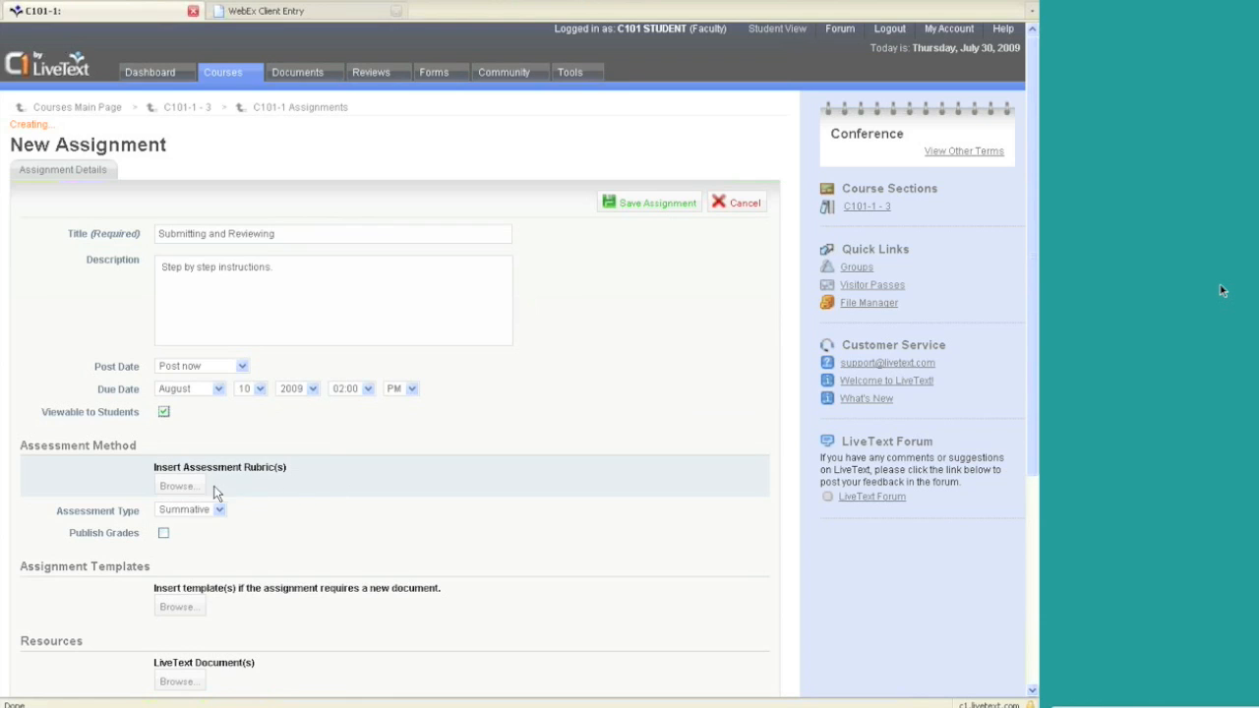
Insert the Personal Reflection Rubric as the assignment's assessment rubric.
{"action": "scroll", "coordinate": [344, 480], "scroll_direction": "down", "scroll_amount": 2}
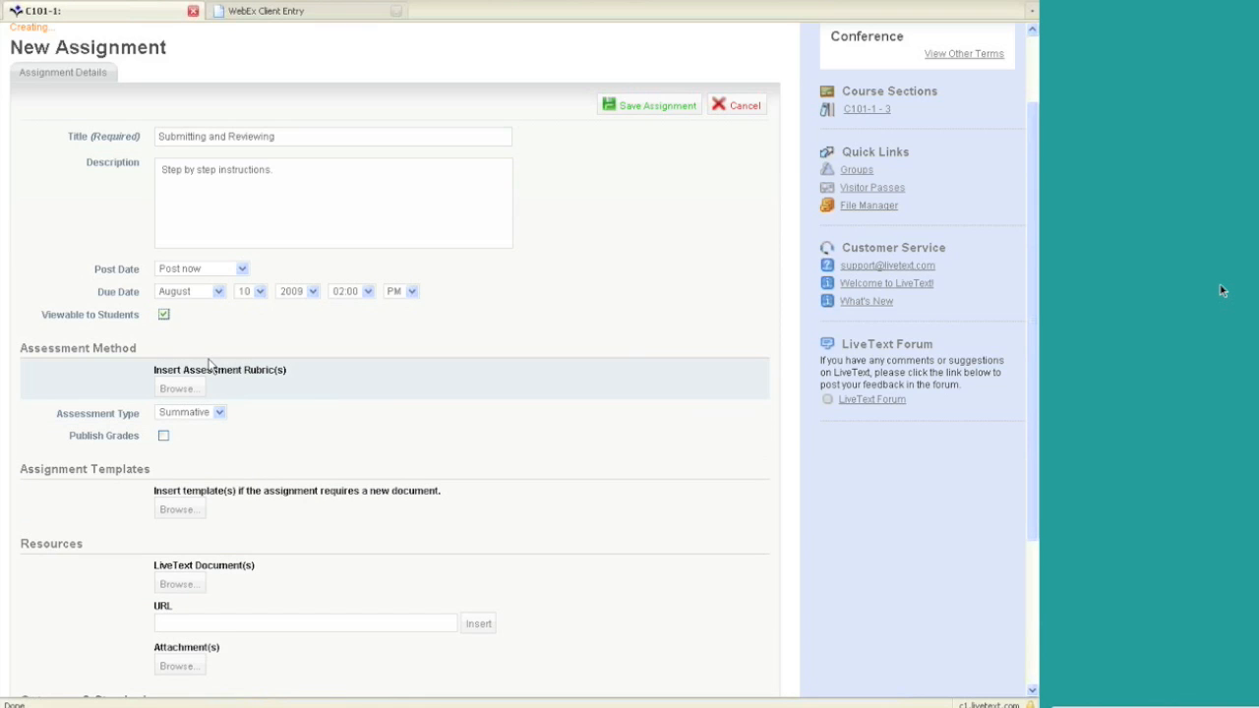
{"action": "left_click", "coordinate": [190, 389]}
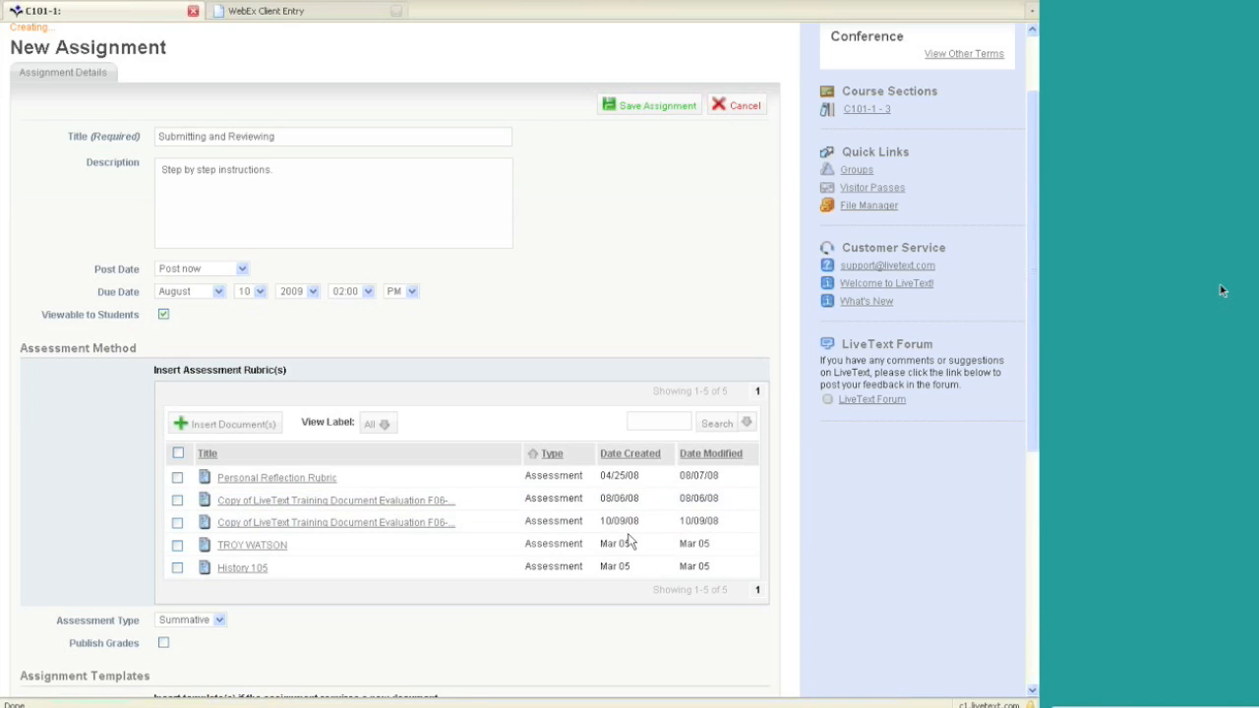
{"action": "left_click", "coordinate": [177, 478]}
{"action": "left_click", "coordinate": [262, 424]}
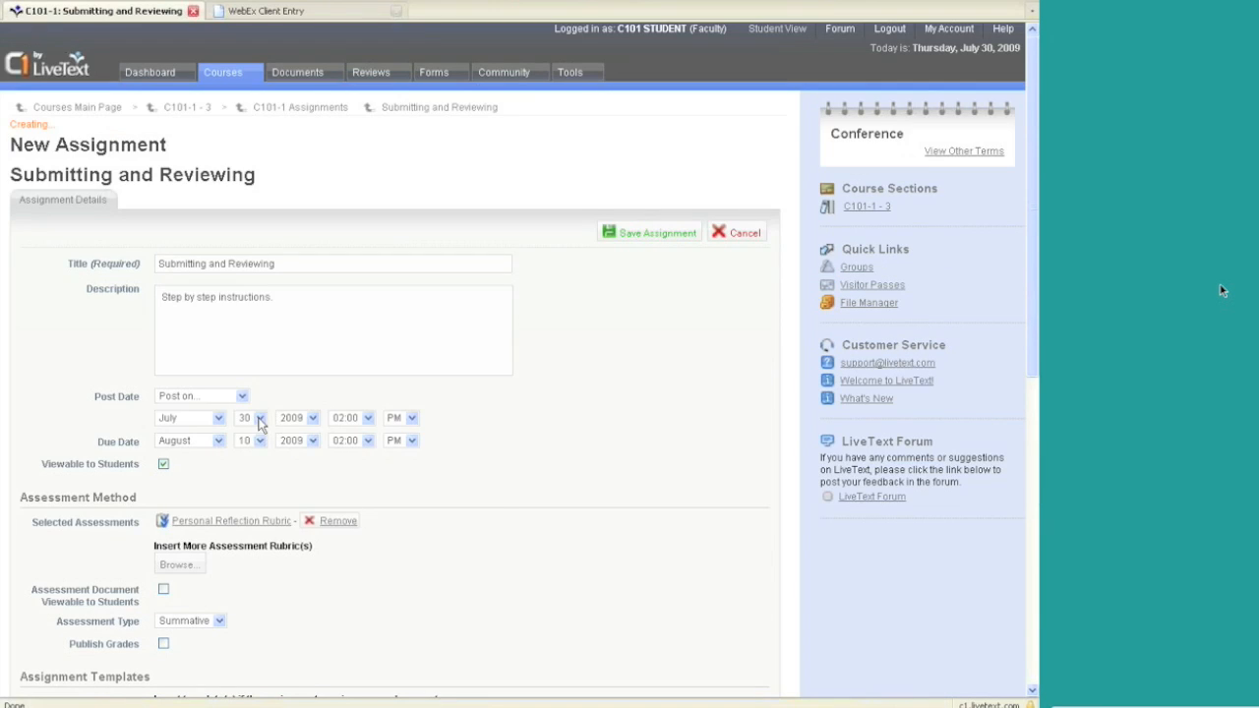
Make the assessment document viewable to students and set the assessment type to Formative, leaving grades unpublished.
{"action": "scroll", "coordinate": [632, 482], "scroll_direction": "down", "scroll_amount": 1}
{"action": "scroll", "coordinate": [631, 482], "scroll_direction": "down", "scroll_amount": 2}
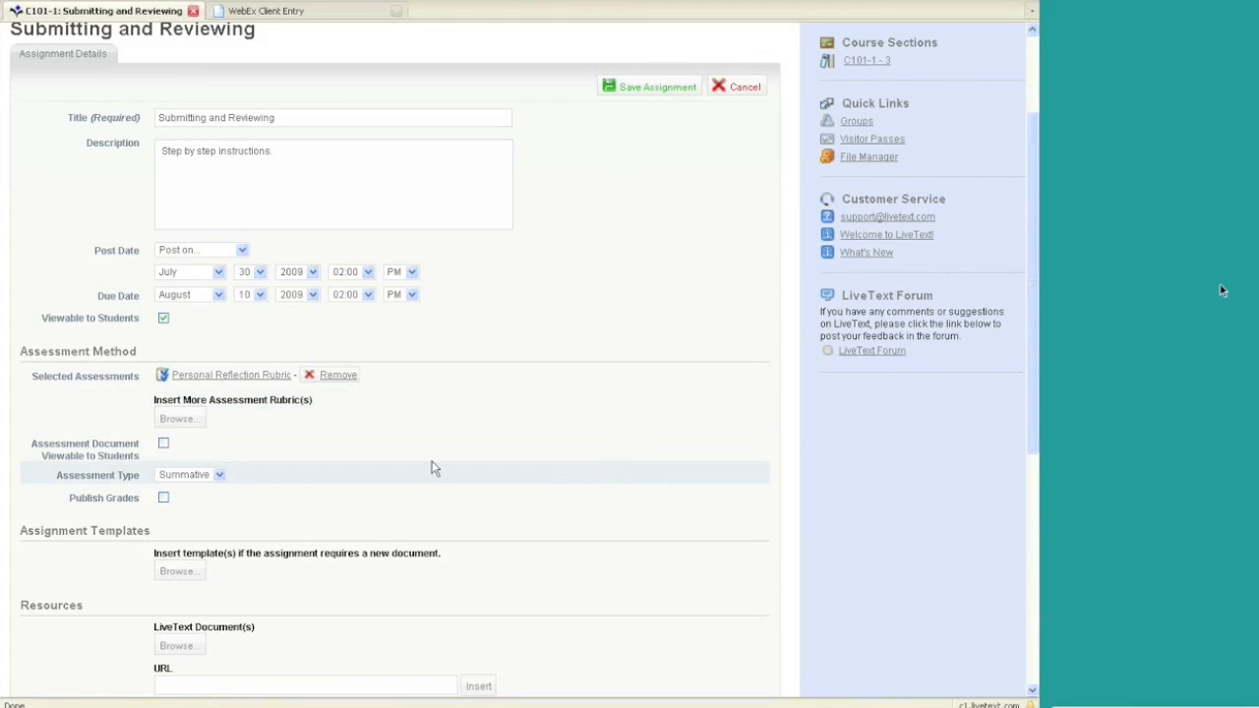
{"action": "left_click", "coordinate": [163, 446]}
{"action": "left_click", "coordinate": [220, 475]}
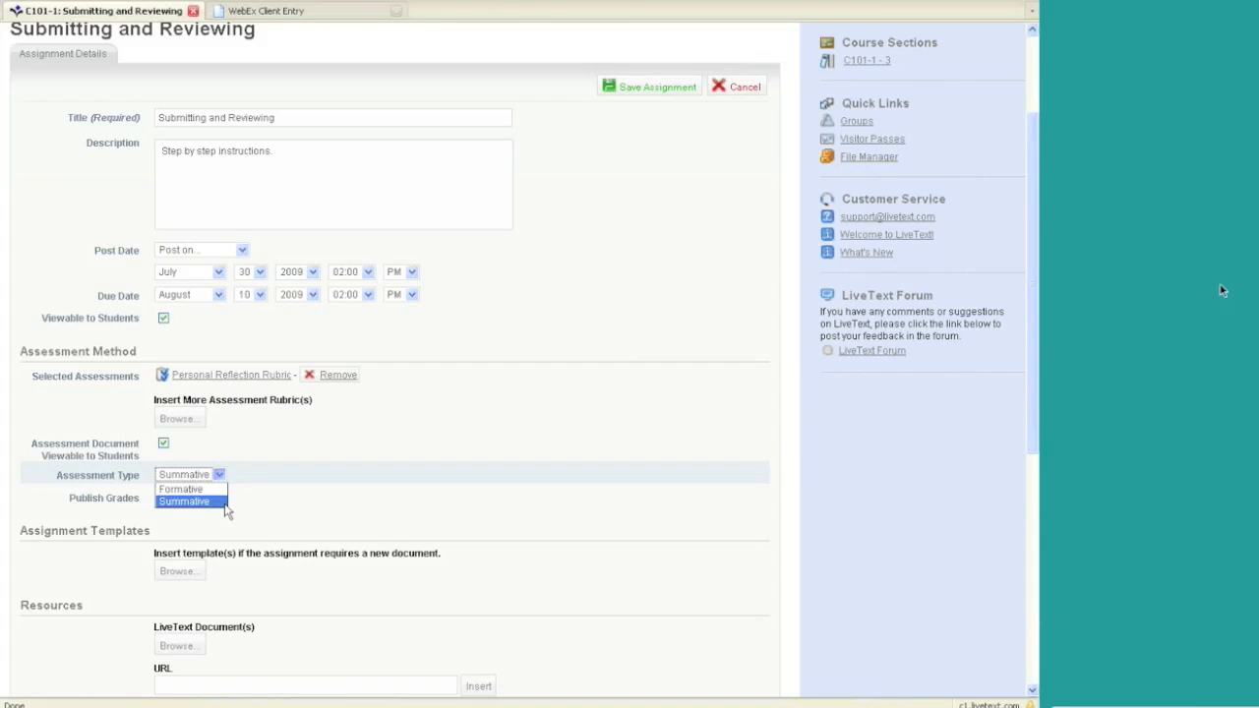
{"action": "left_click", "coordinate": [219, 492]}
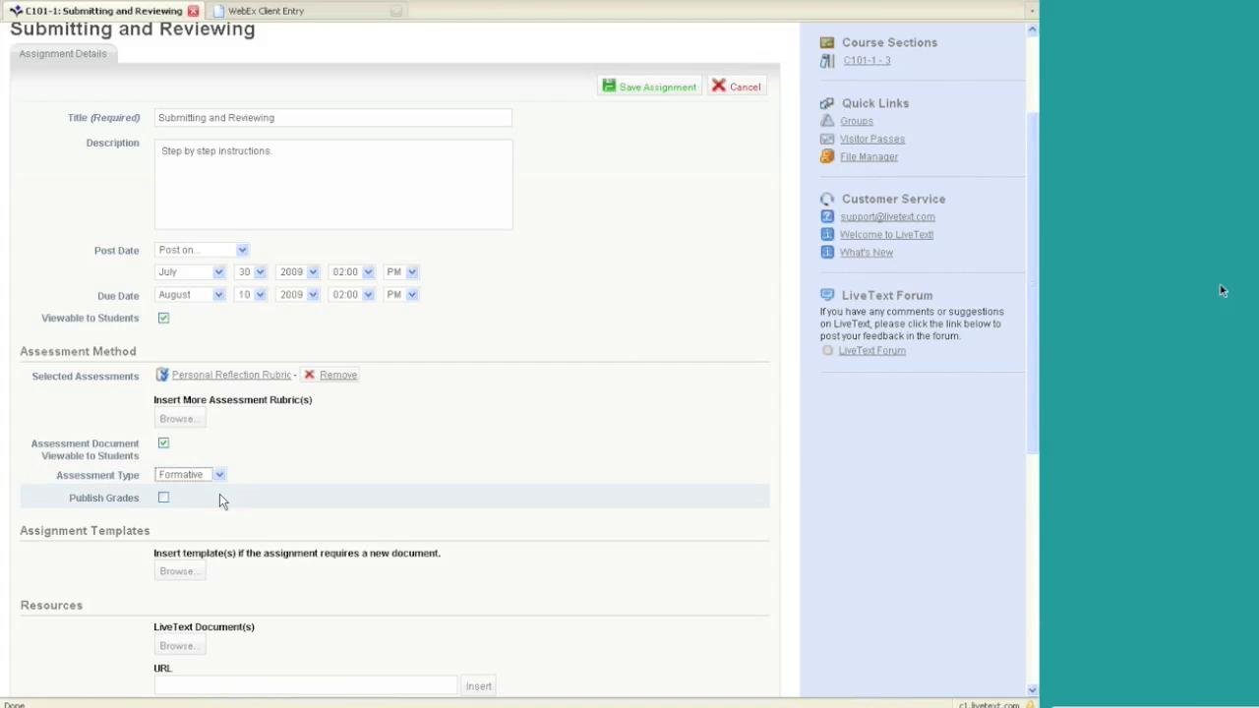
{"action": "left_click", "coordinate": [163, 498]}
{"action": "left_click", "coordinate": [164, 499]}
Insert the Submitting and Reviewing lesson plan from My Work as the assignment template.
{"action": "scroll", "coordinate": [256, 501], "scroll_direction": "down", "scroll_amount": 1}
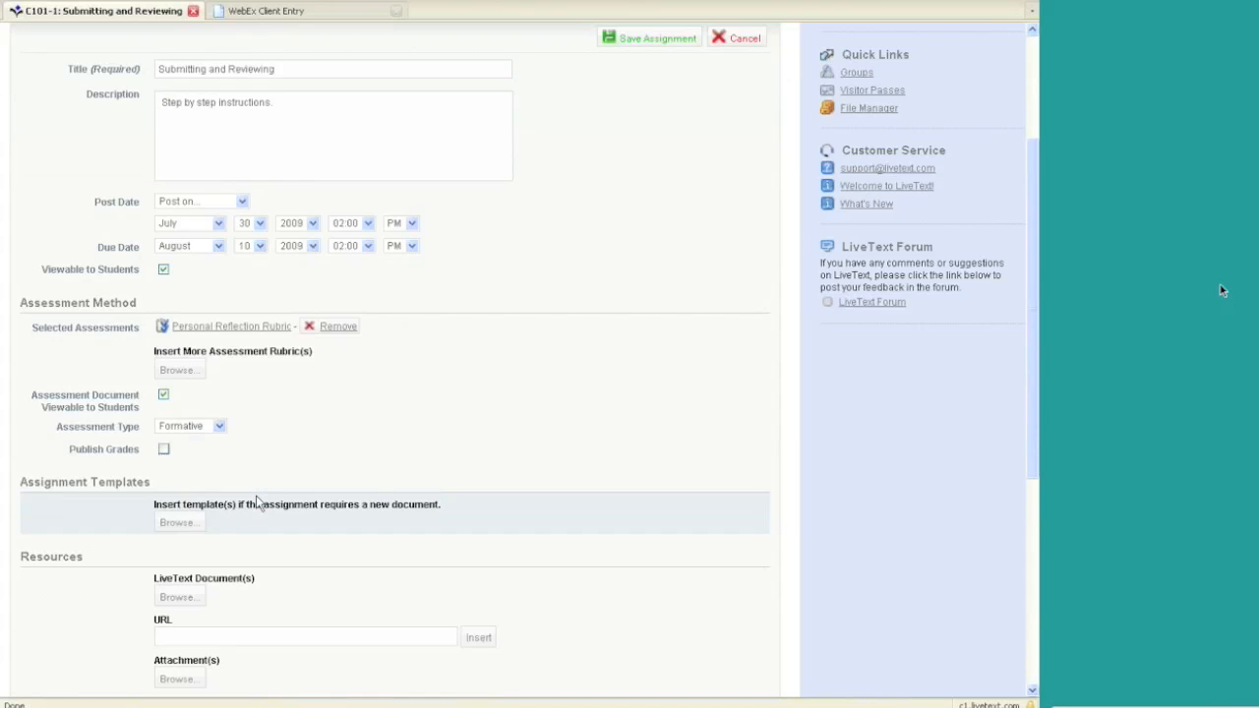
{"action": "scroll", "coordinate": [256, 501], "scroll_direction": "down", "scroll_amount": 1}
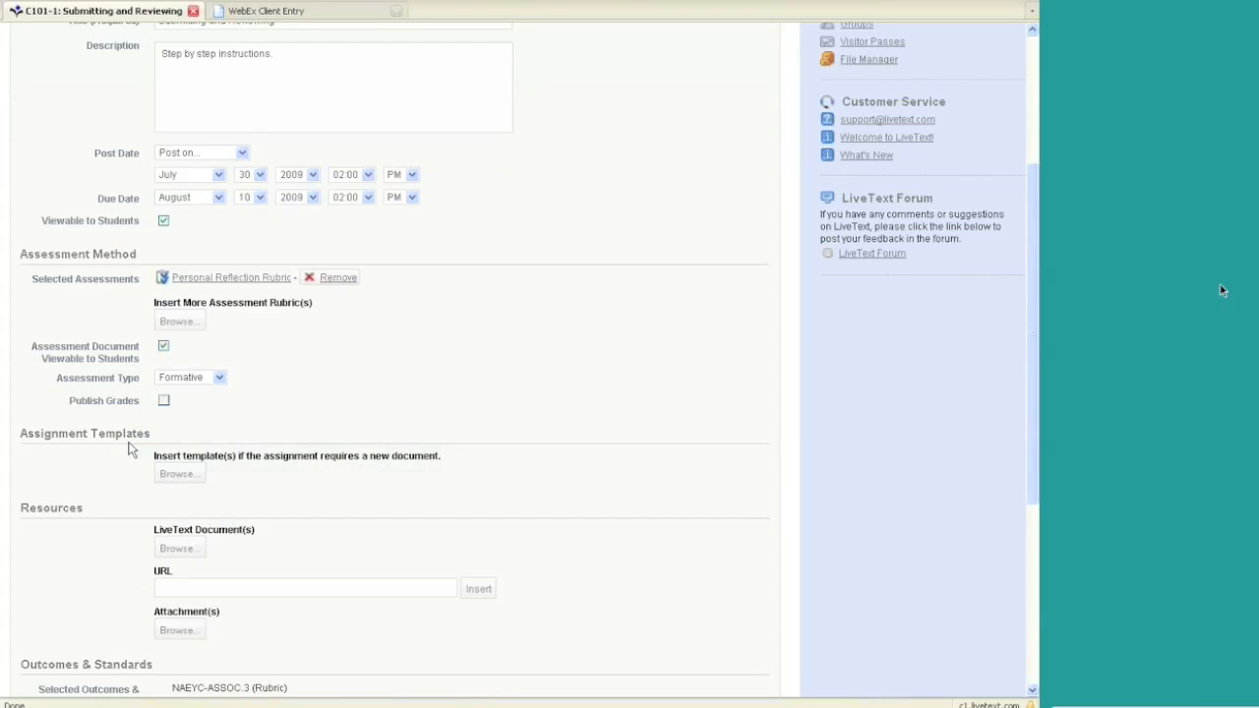
{"action": "left_click", "coordinate": [181, 475]}
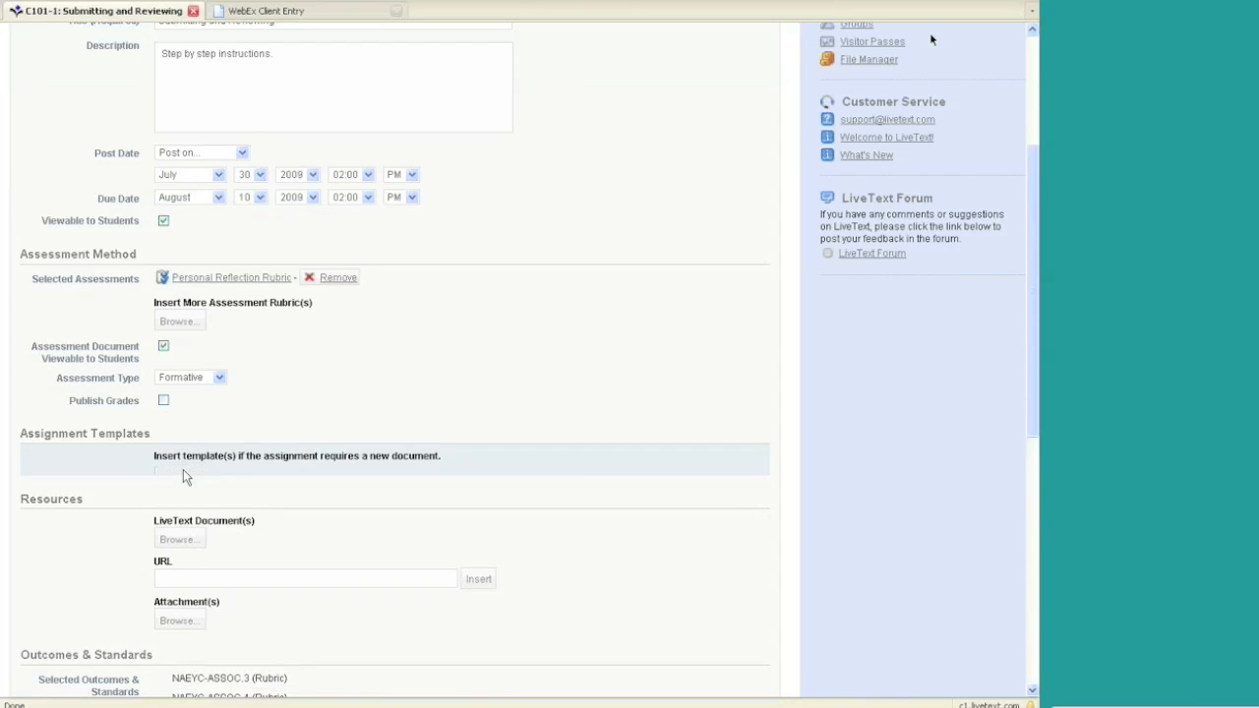
{"action": "scroll", "coordinate": [182, 476], "scroll_direction": "down", "scroll_amount": 1}
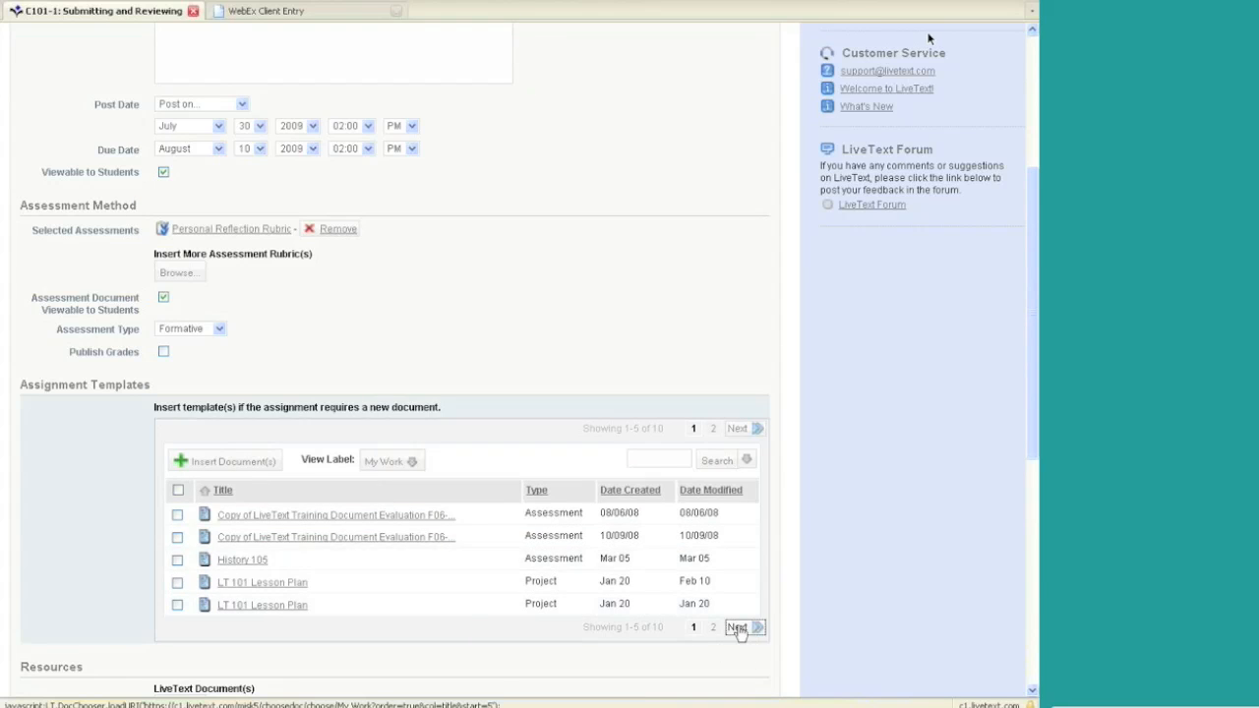
{"action": "left_click", "coordinate": [738, 627]}
{"action": "left_click", "coordinate": [177, 582]}
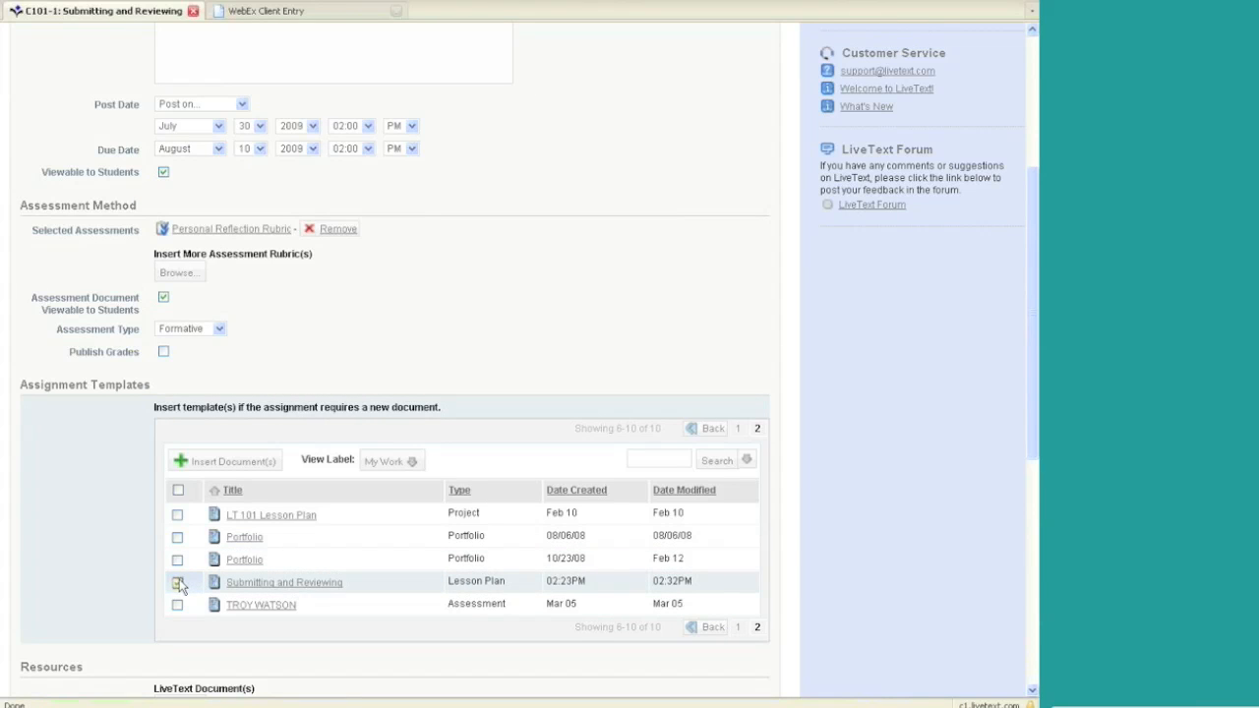
{"action": "left_click", "coordinate": [261, 465]}
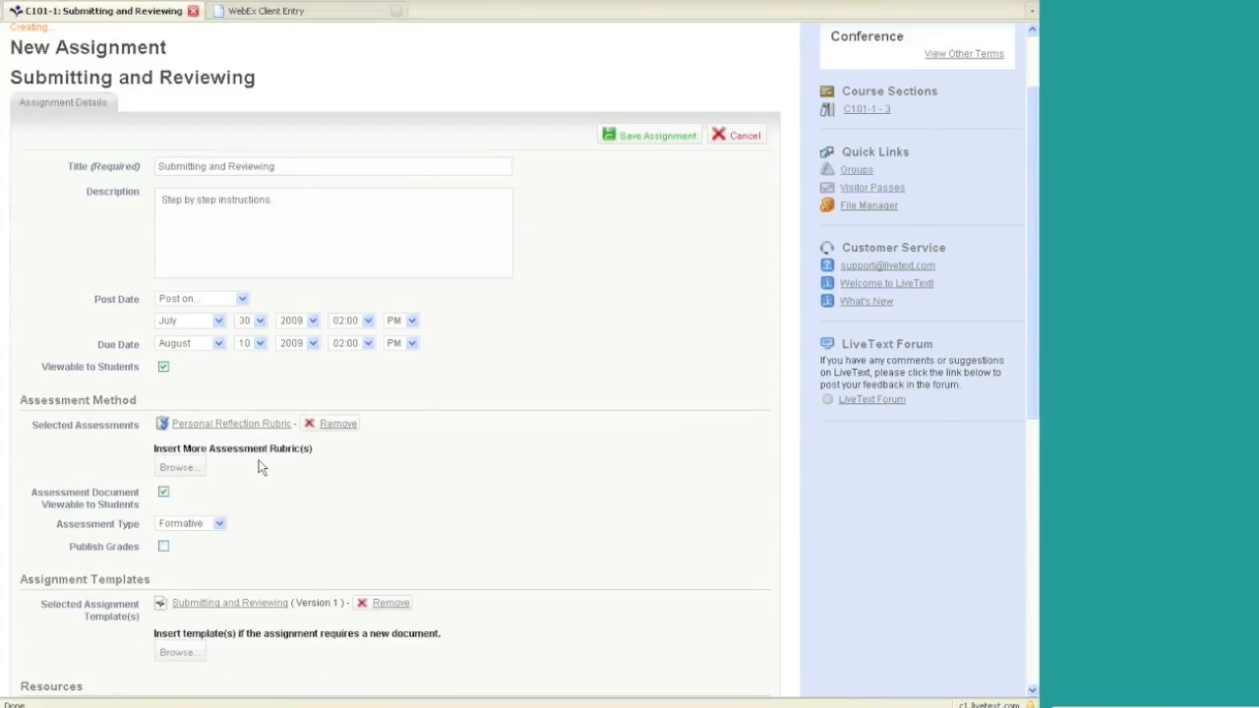
Review the resources, outcomes and standards, and save the new assignment.
{"action": "scroll", "coordinate": [261, 469], "scroll_direction": "down", "scroll_amount": 4}
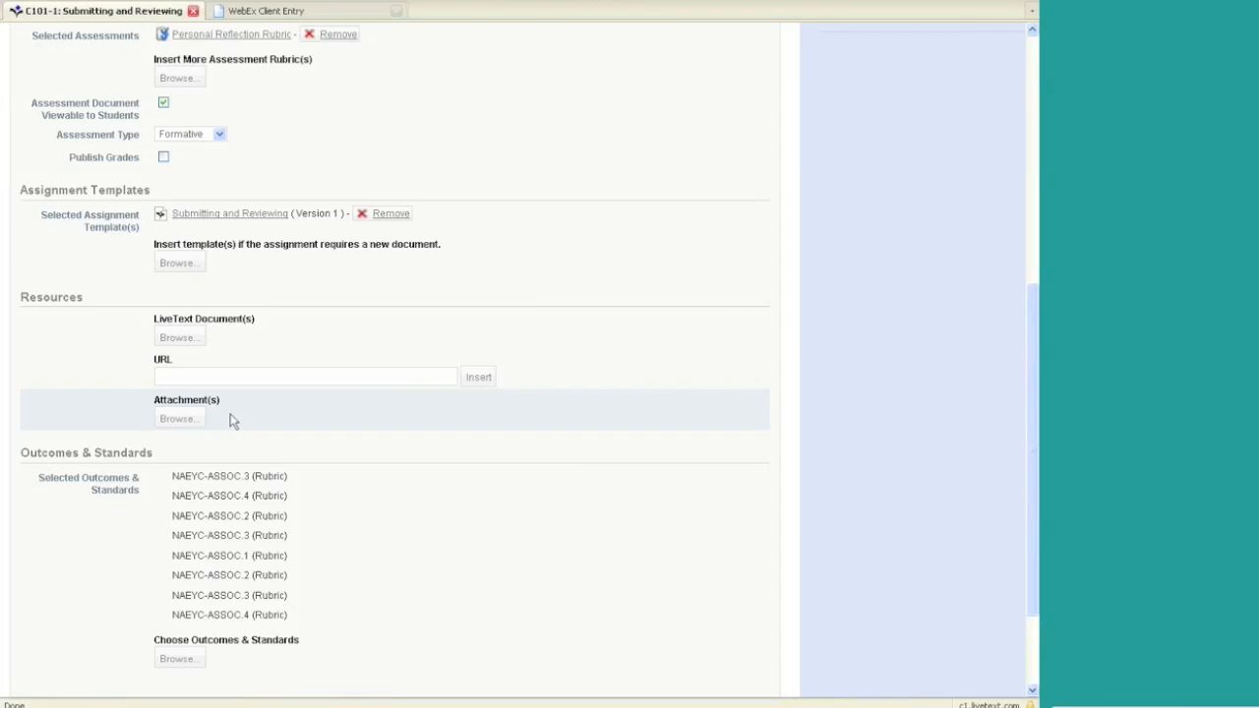
{"action": "scroll", "coordinate": [233, 421], "scroll_direction": "down", "scroll_amount": 1}
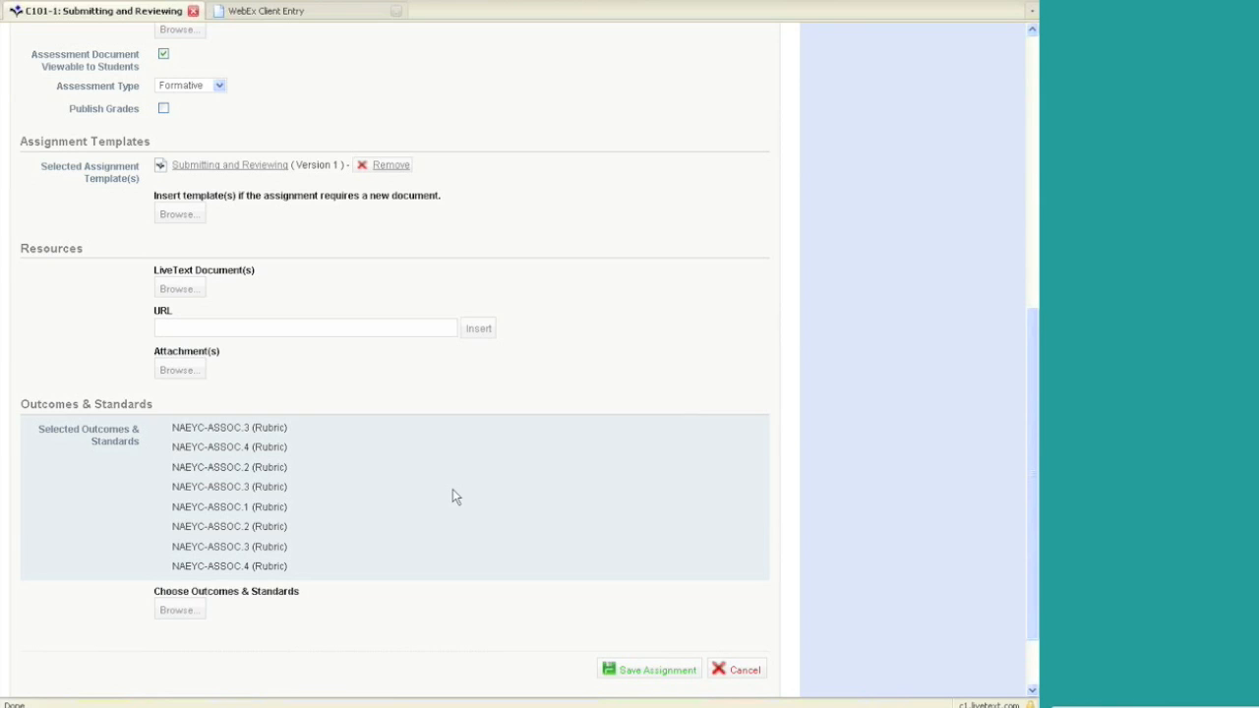
{"action": "scroll", "coordinate": [676, 576], "scroll_direction": "down", "scroll_amount": 2}
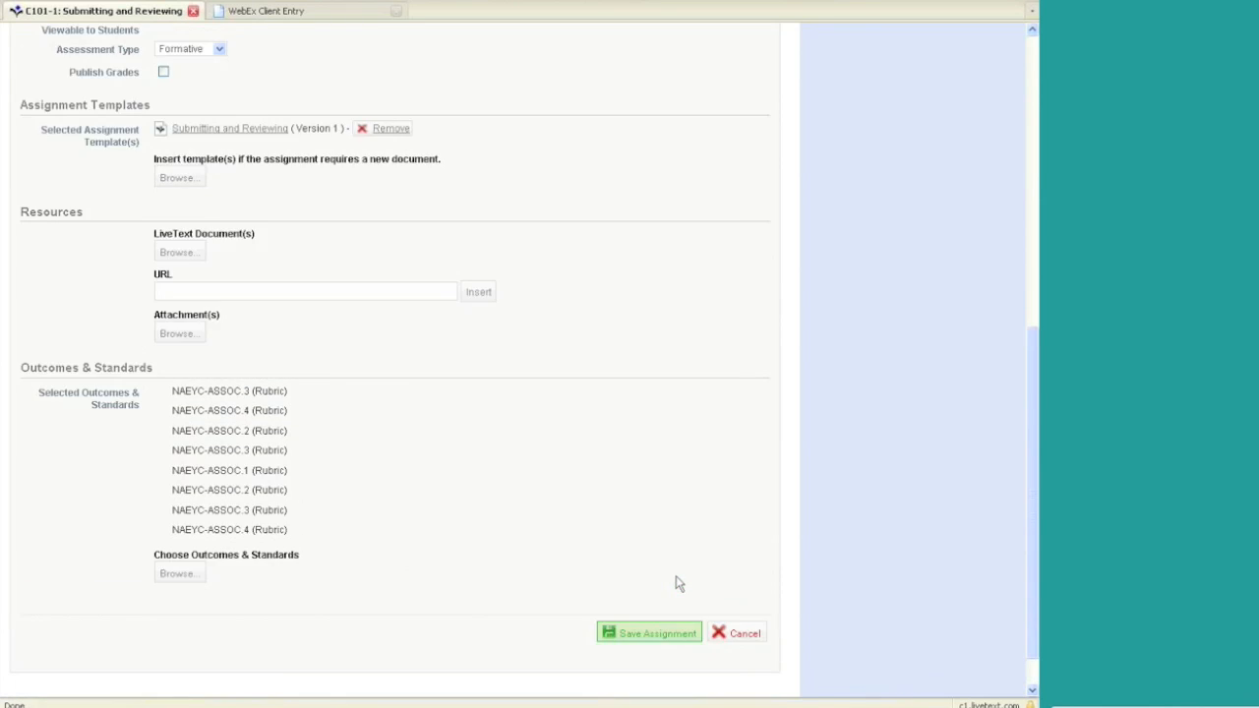
{"action": "scroll", "coordinate": [676, 575], "scroll_direction": "up", "scroll_amount": 3}
{"action": "scroll", "coordinate": [674, 575], "scroll_direction": "up", "scroll_amount": 3}
{"action": "scroll", "coordinate": [669, 575], "scroll_direction": "down", "scroll_amount": 6}
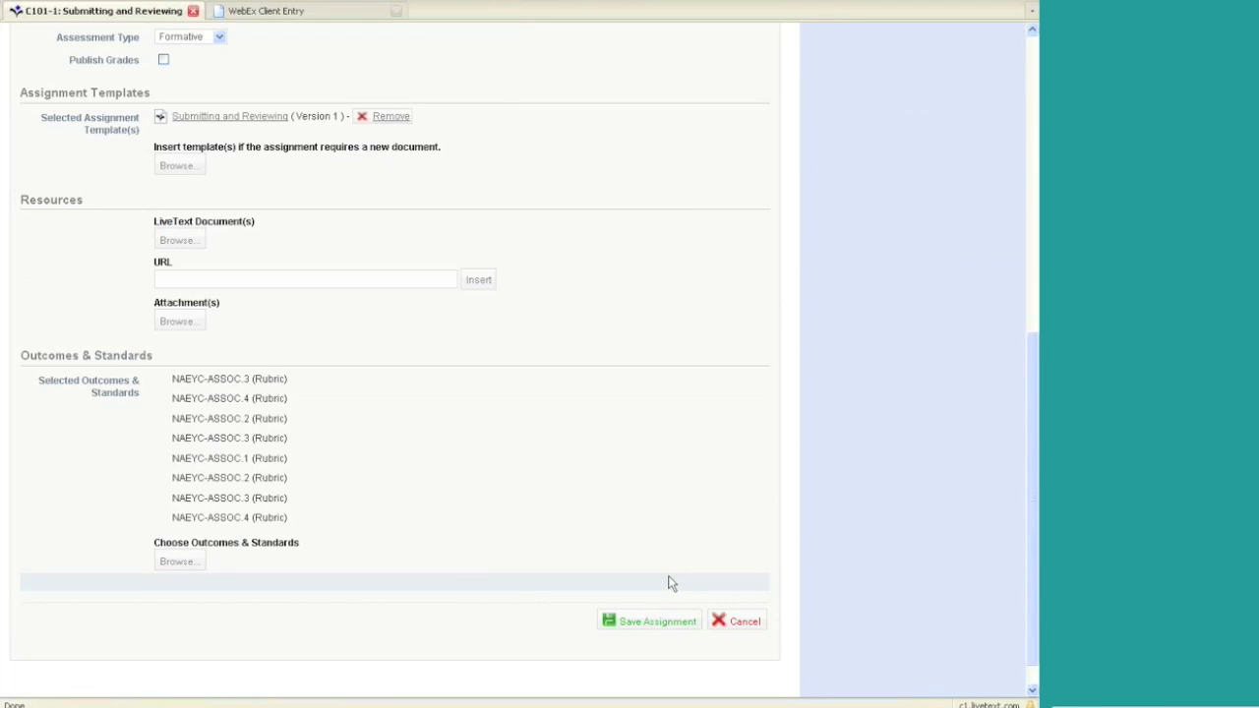
{"action": "left_click", "coordinate": [657, 622]}
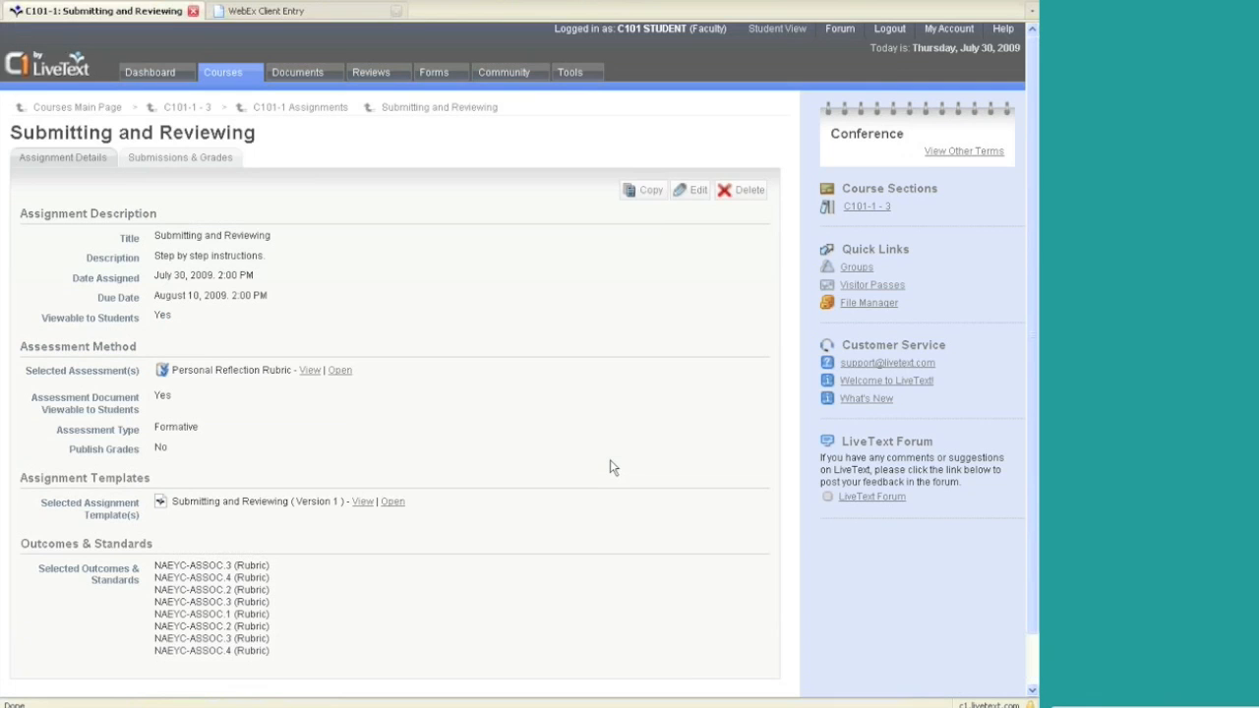
{"action": "scroll", "coordinate": [610, 461], "scroll_direction": "down", "scroll_amount": 1}
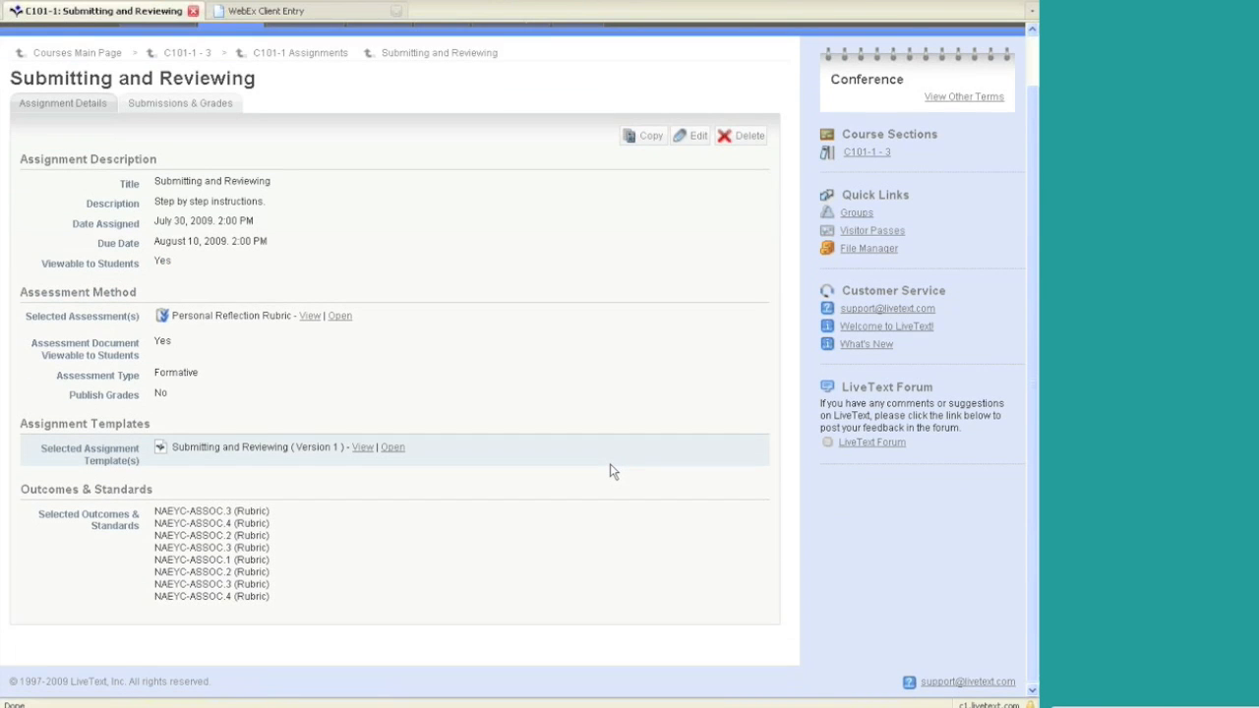
{"action": "scroll", "coordinate": [610, 470], "scroll_direction": "up", "scroll_amount": 1}
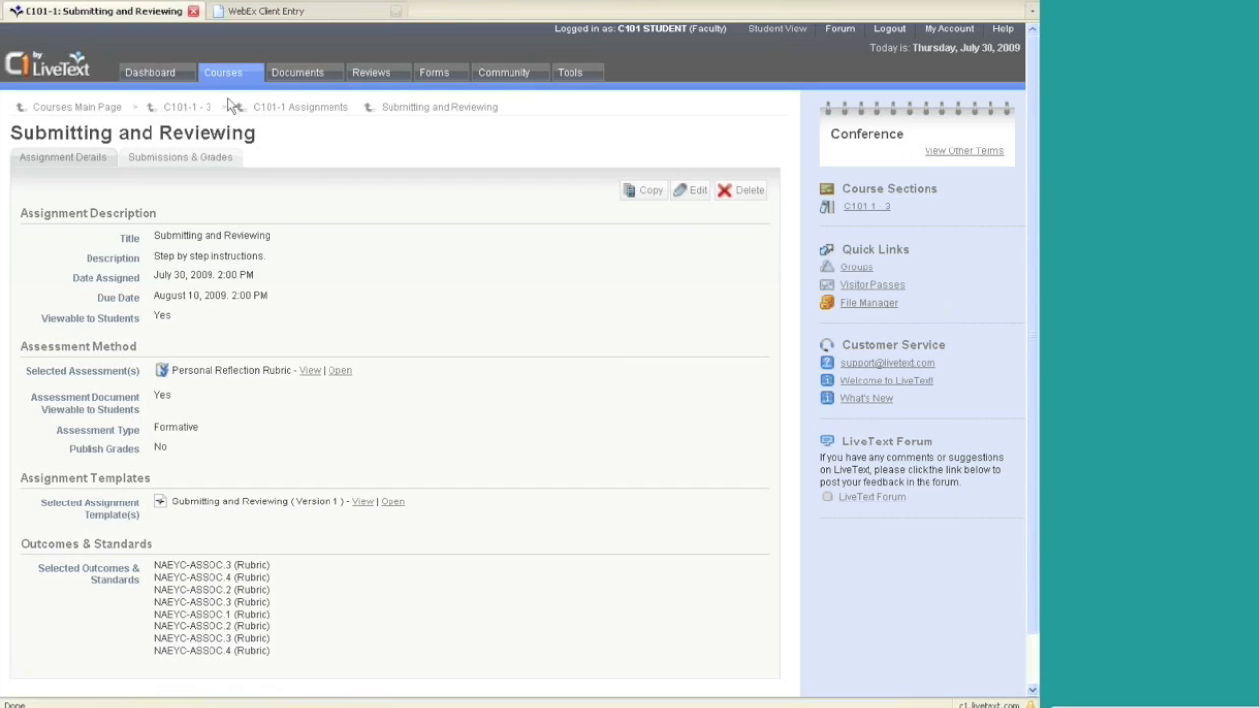
Switch the dashboard to the student view and open the Submitting and Reviewing assignment's details and templates.
{"action": "left_click", "coordinate": [178, 79]}
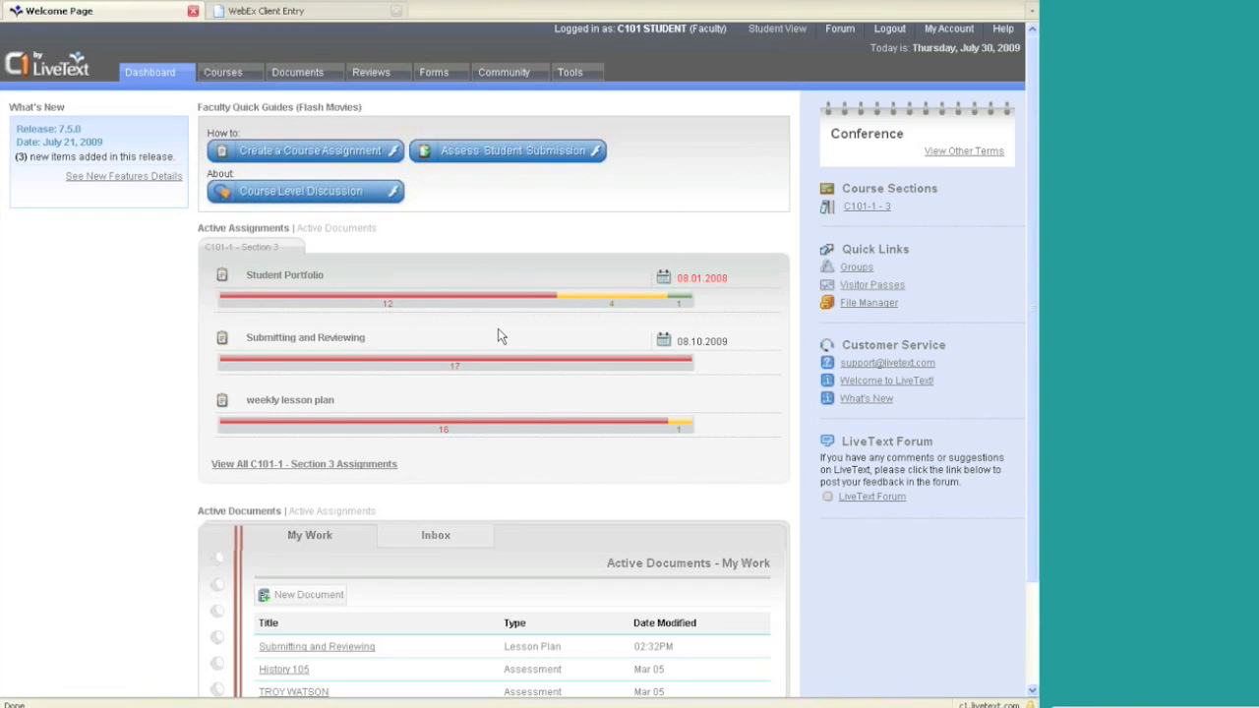
{"action": "mouse_move", "coordinate": [457, 374]}
{"action": "left_click", "coordinate": [763, 30]}
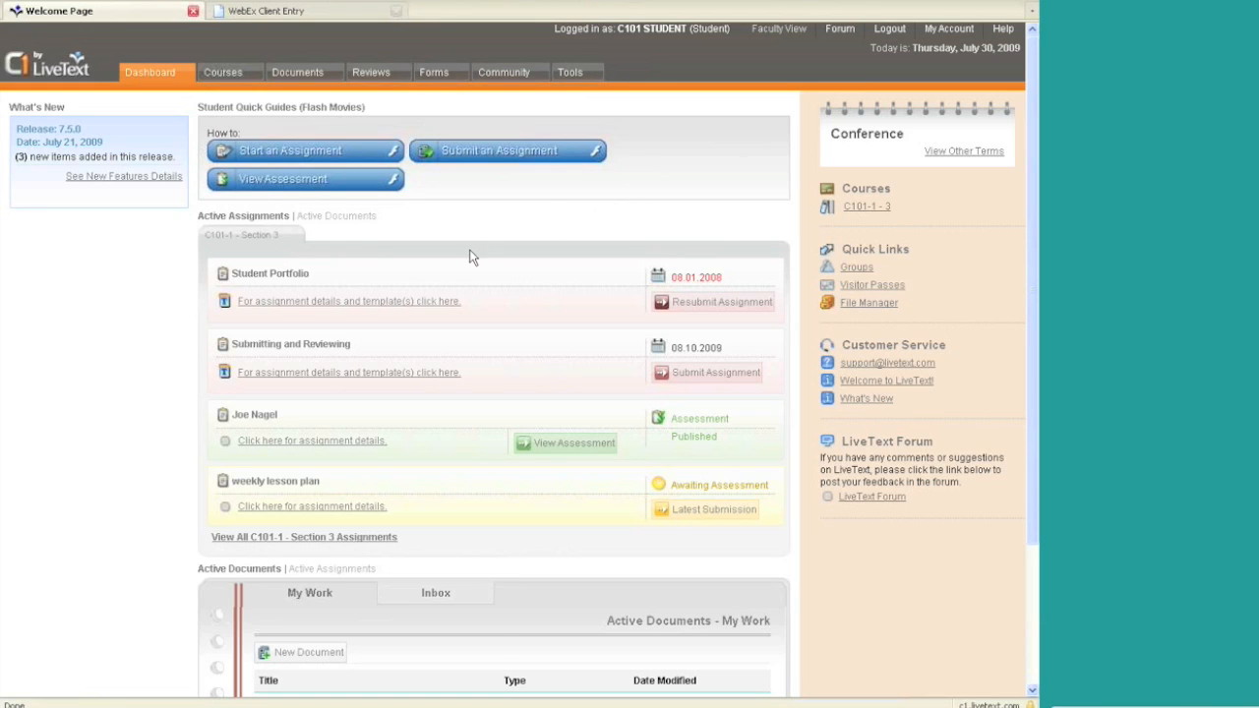
{"action": "scroll", "coordinate": [469, 256], "scroll_direction": "down", "scroll_amount": 2}
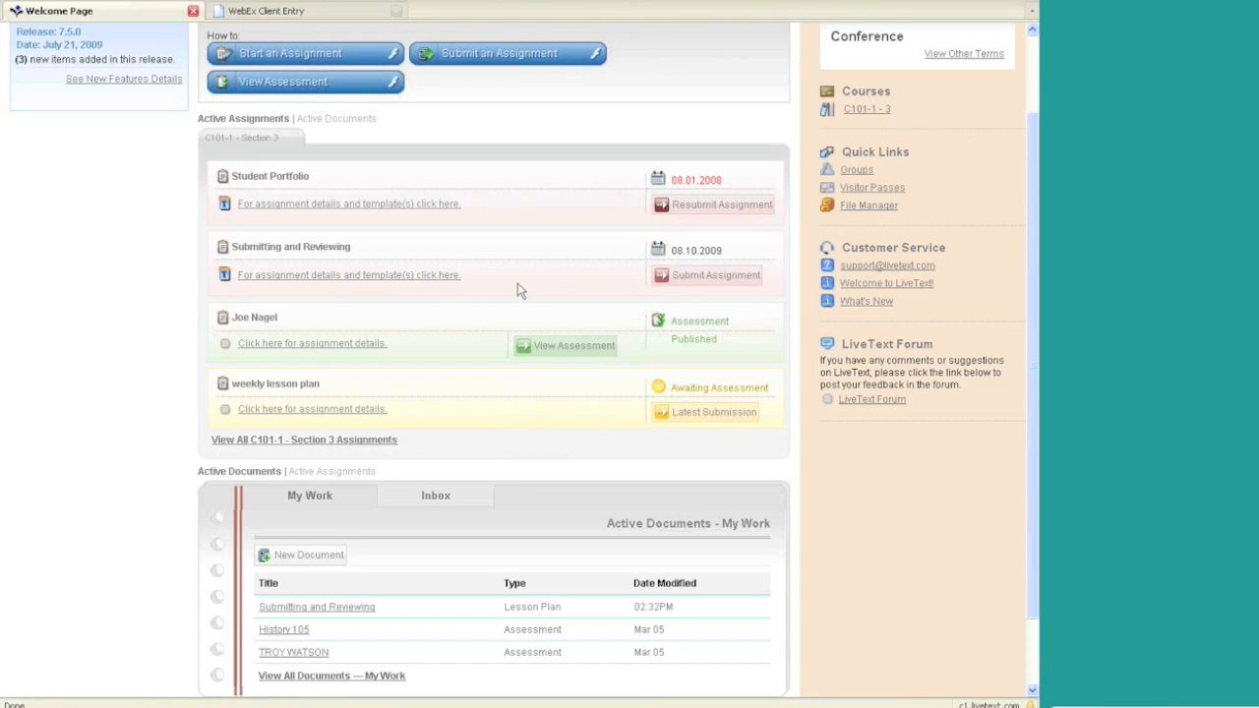
{"action": "left_click", "coordinate": [271, 277]}
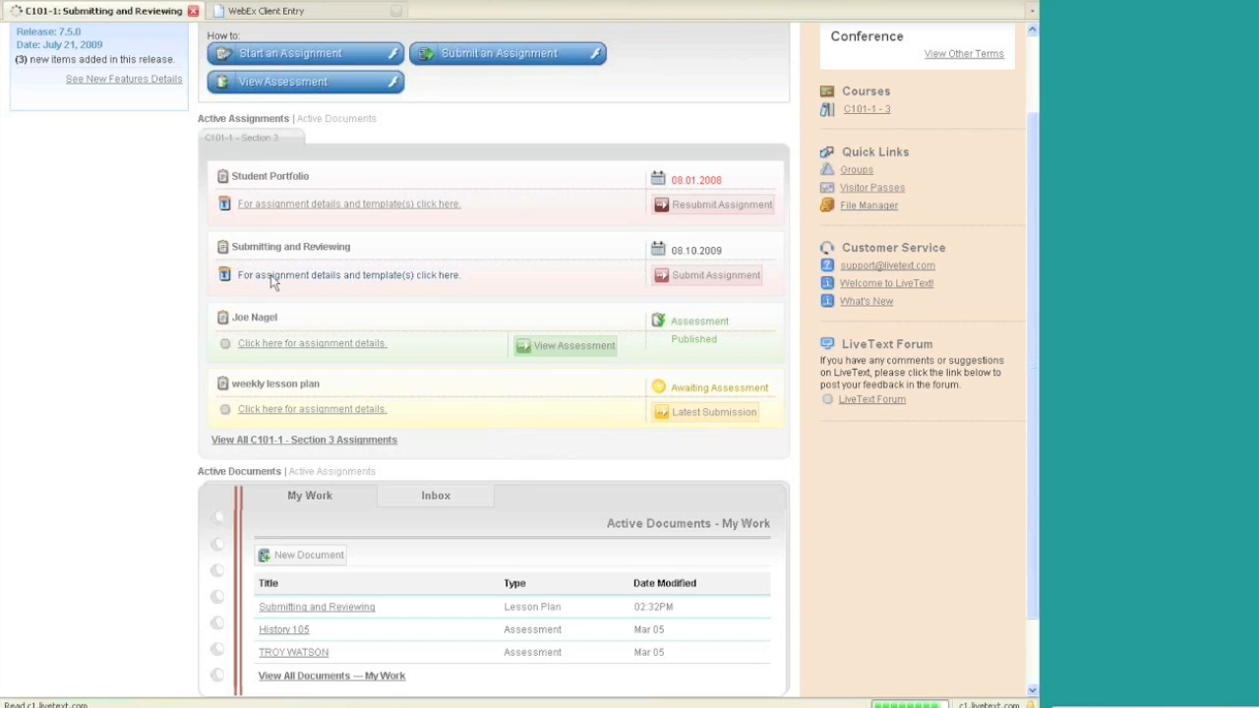